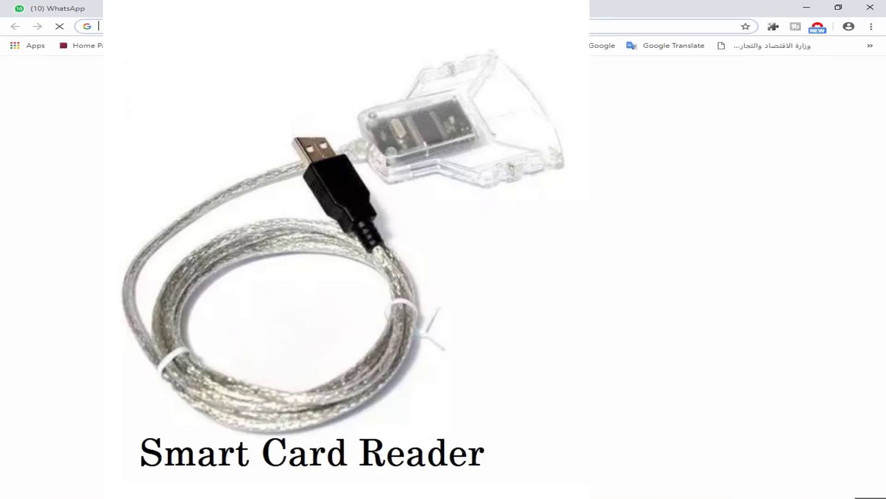
Load the MOI Qatar portal's inquiries page from the Chrome bookmarks bar
{"action": "left_click", "coordinate": [168, 47]}
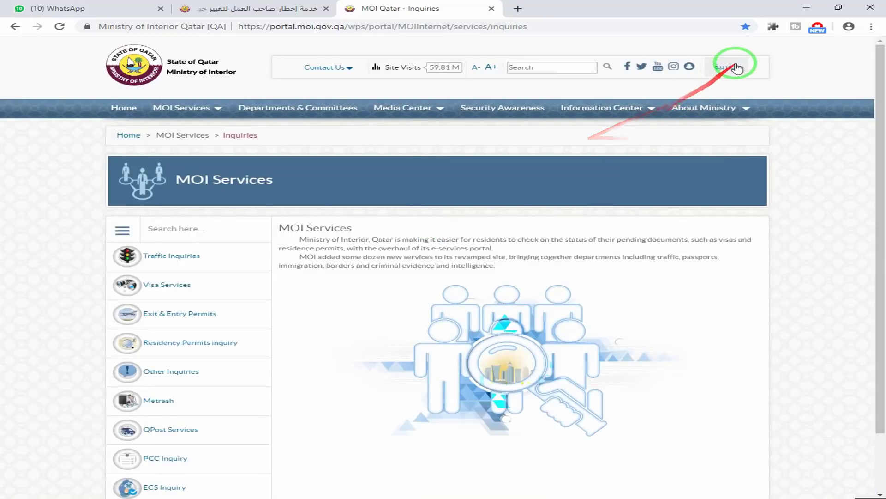
In Arabic, check permanent residency eligibility under الاستعلام عن الإقامات, then start the application
{"action": "left_click", "coordinate": [731, 66]}
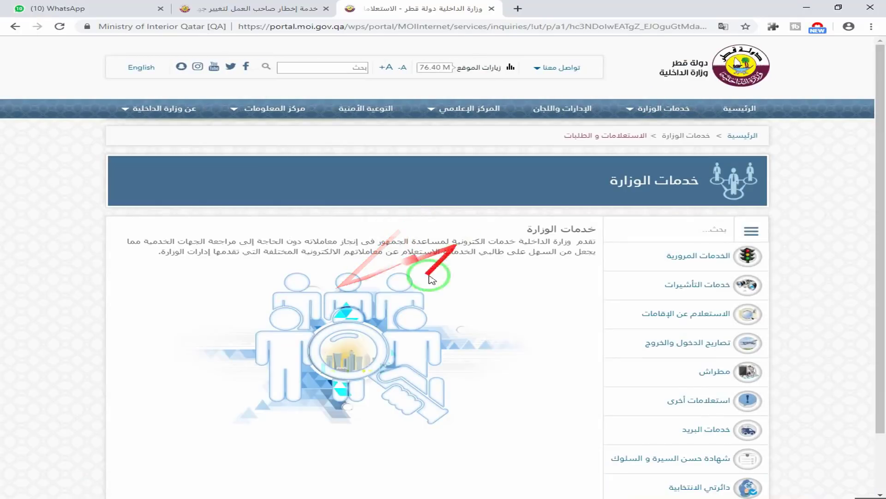
{"action": "scroll", "coordinate": [614, 291], "scroll_direction": "down", "scroll_amount": 1}
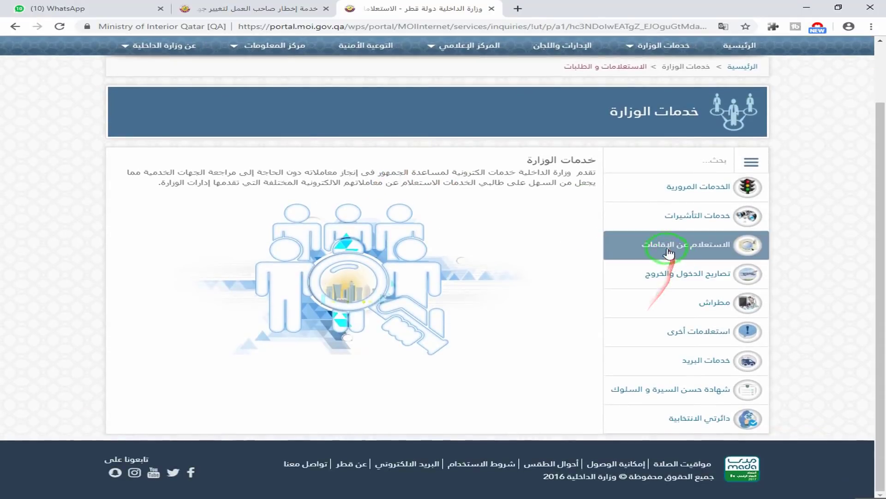
{"action": "left_click", "coordinate": [653, 241]}
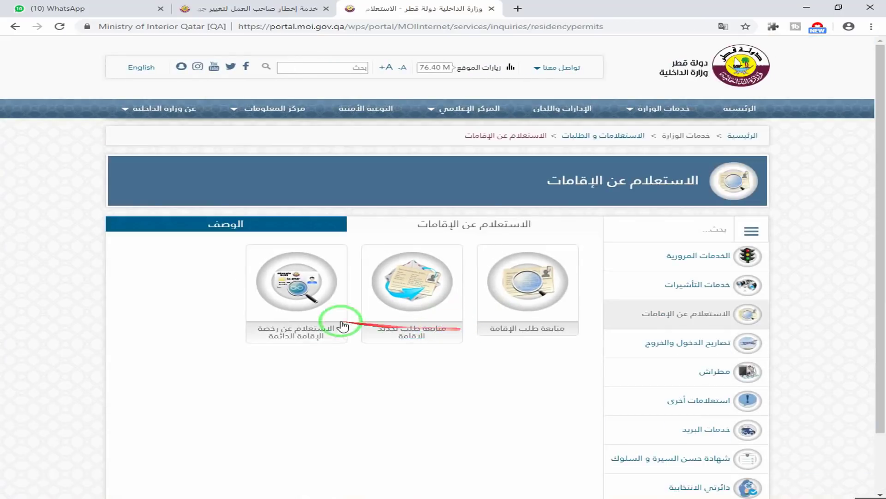
{"action": "left_click", "coordinate": [304, 291]}
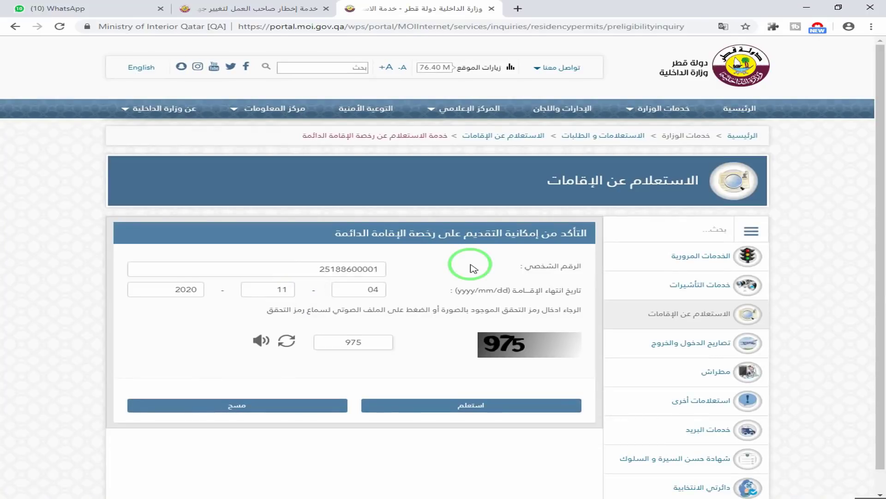
{"action": "key", "text": "Return"}
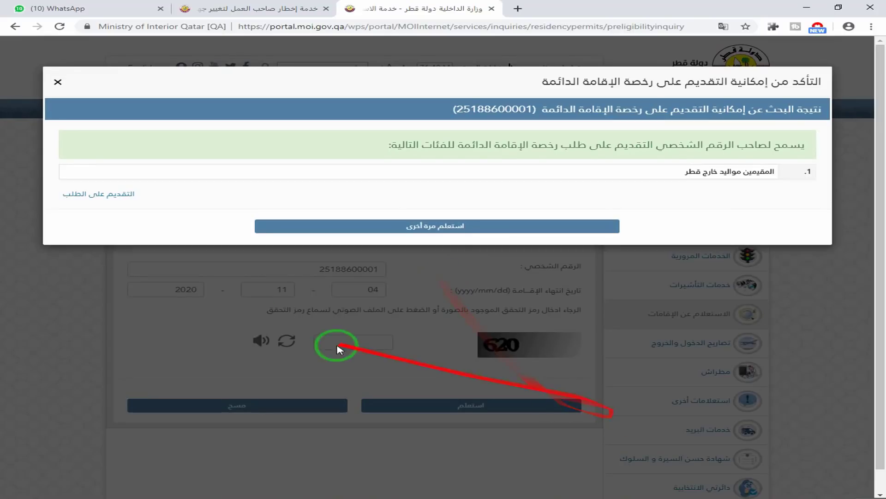
{"action": "left_click", "coordinate": [120, 194]}
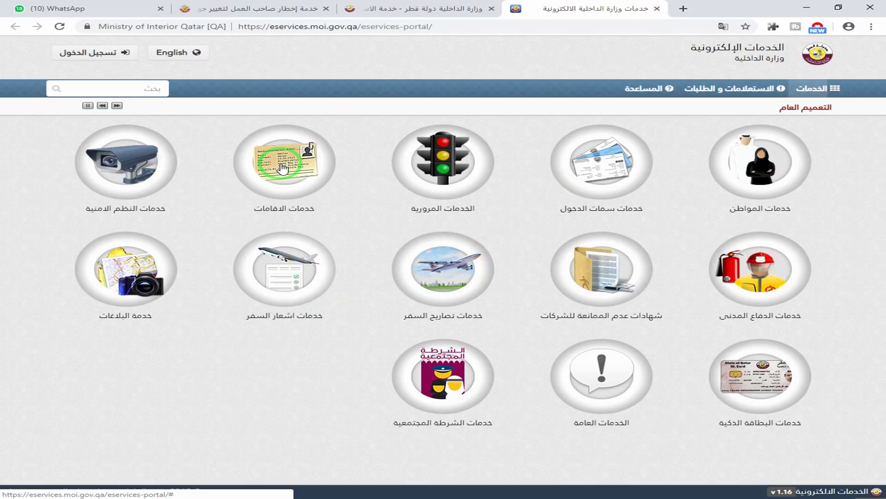
Switch e-services to English and sign in with the e-ID card PIN
{"action": "left_click", "coordinate": [159, 52]}
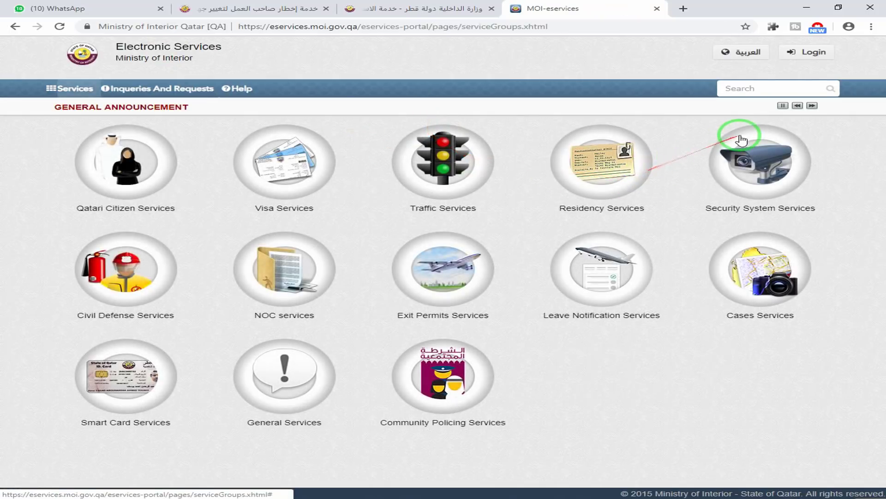
{"action": "left_click", "coordinate": [809, 53]}
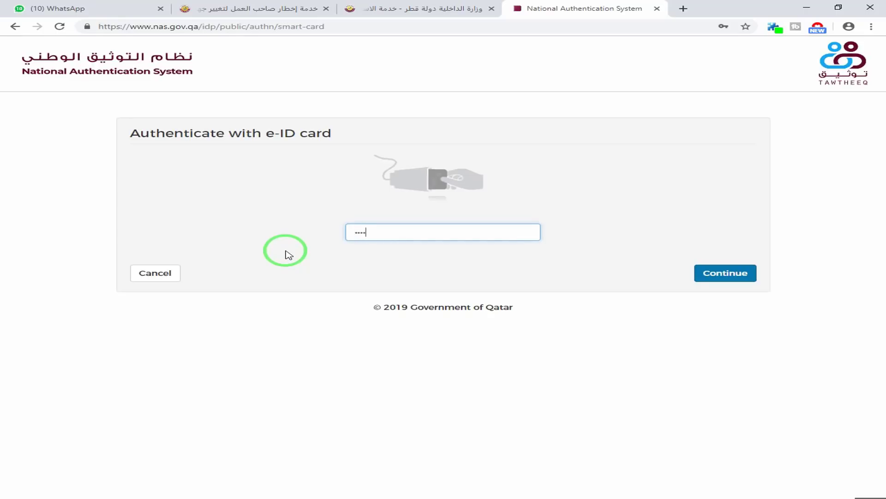
{"action": "left_click", "coordinate": [724, 274]}
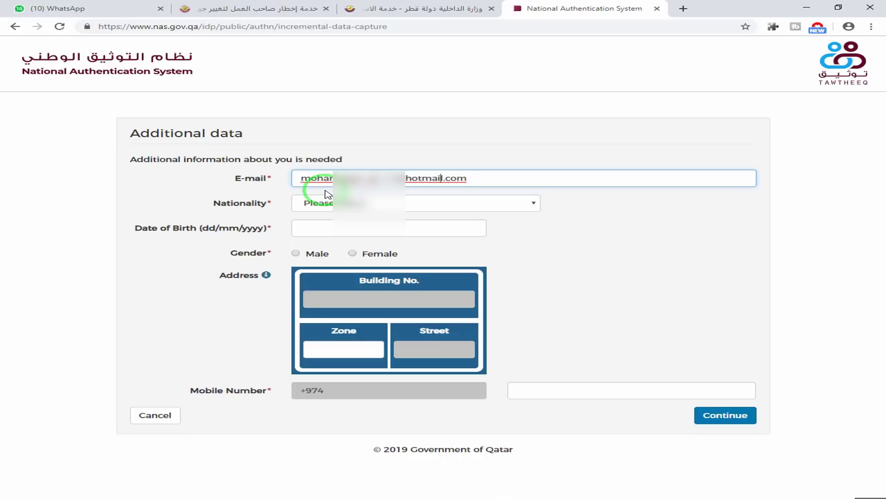
Set nationality to Yemen, paste the date of birth, and select Male
{"action": "left_click", "coordinate": [407, 203]}
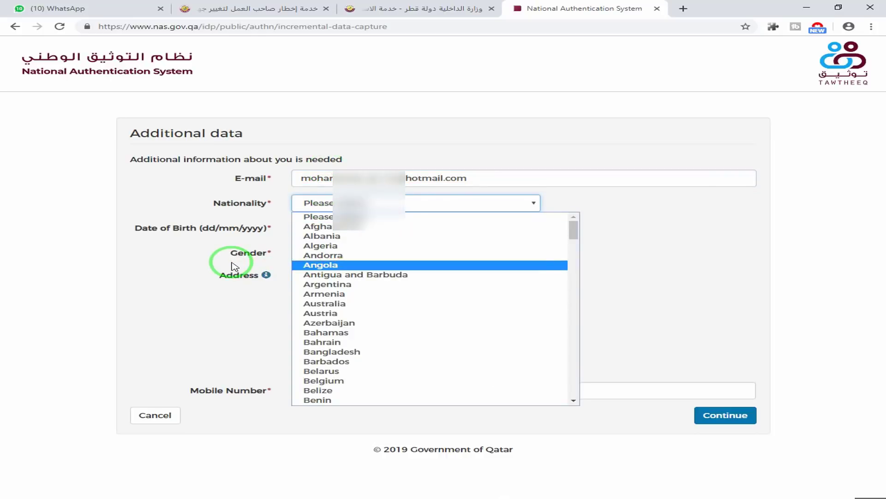
{"action": "key", "text": "e"}
{"action": "key", "text": "y"}
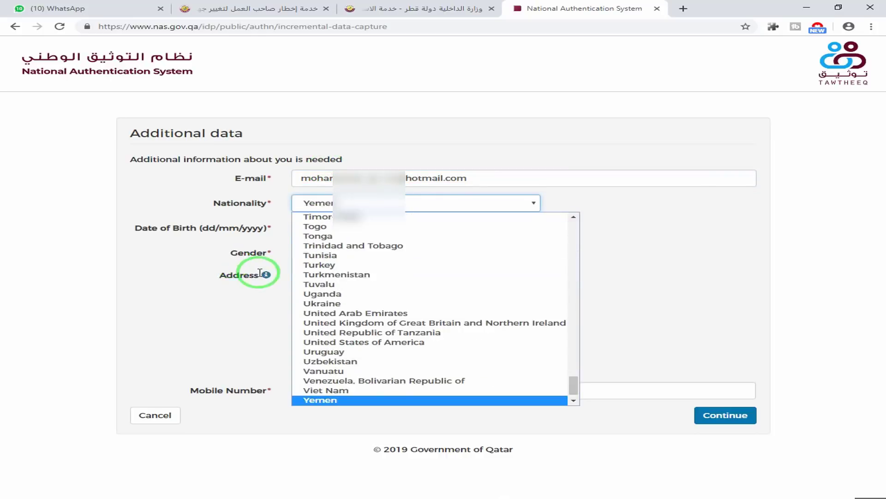
{"action": "key", "text": "Return"}
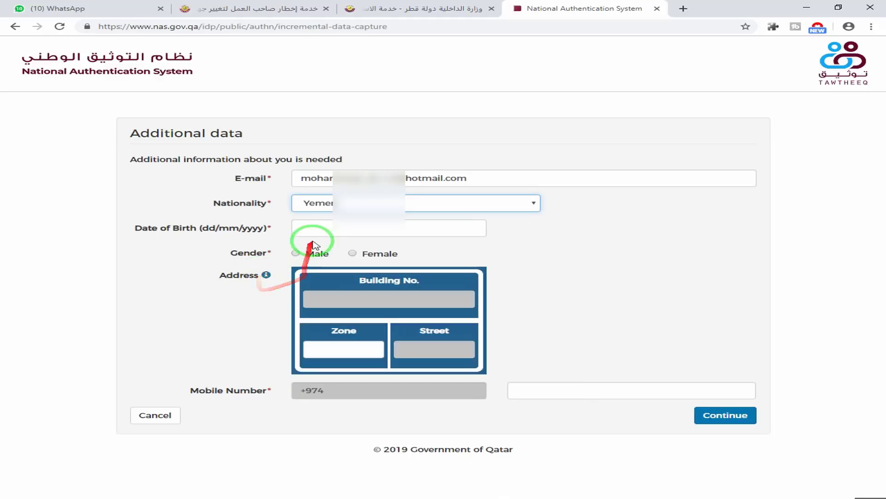
{"action": "left_click", "coordinate": [318, 228]}
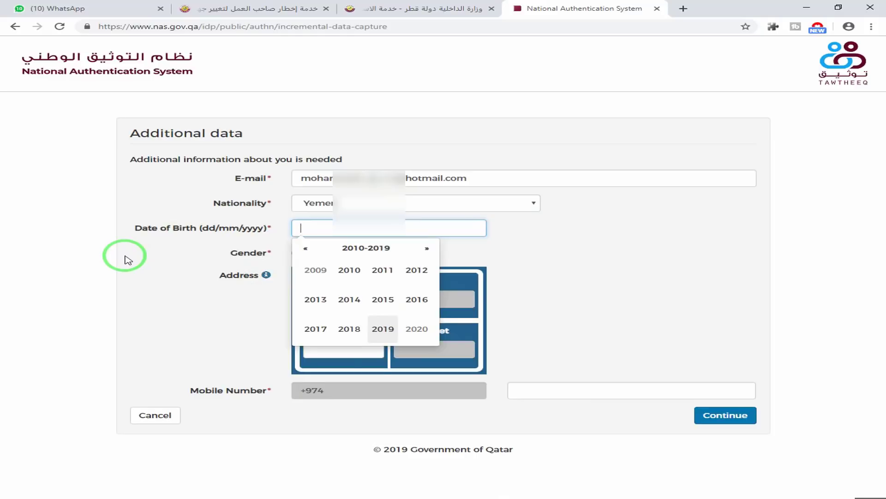
{"action": "key", "text": "ctrl+v"}
{"action": "left_click", "coordinate": [296, 271]}
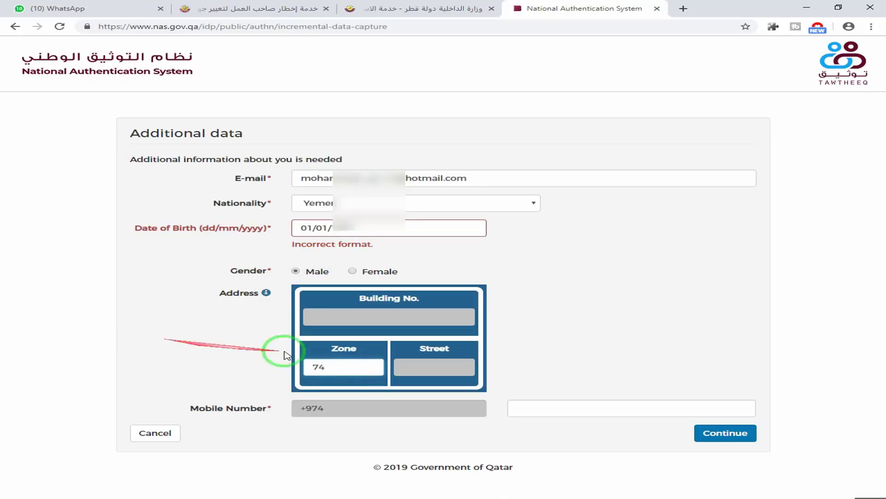
Fill in the street, building number and mobile number, then submit the additional data
{"action": "key", "text": "Tab"}
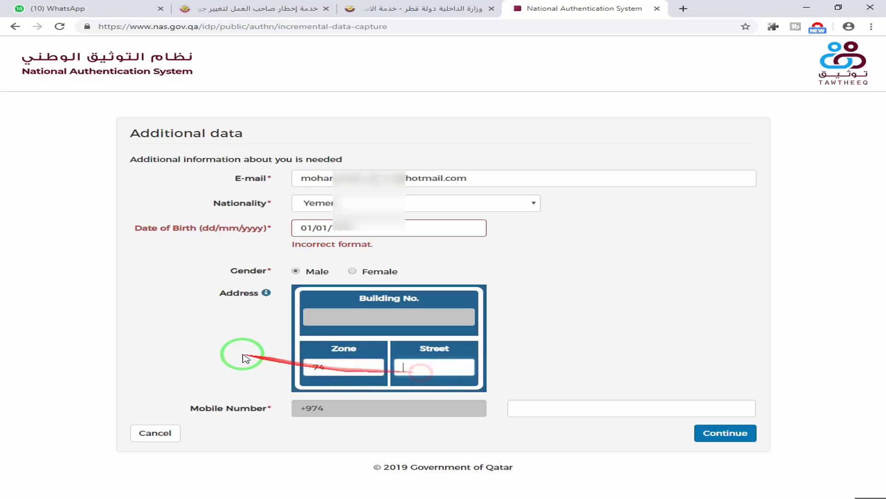
{"action": "left_click", "coordinate": [350, 315]}
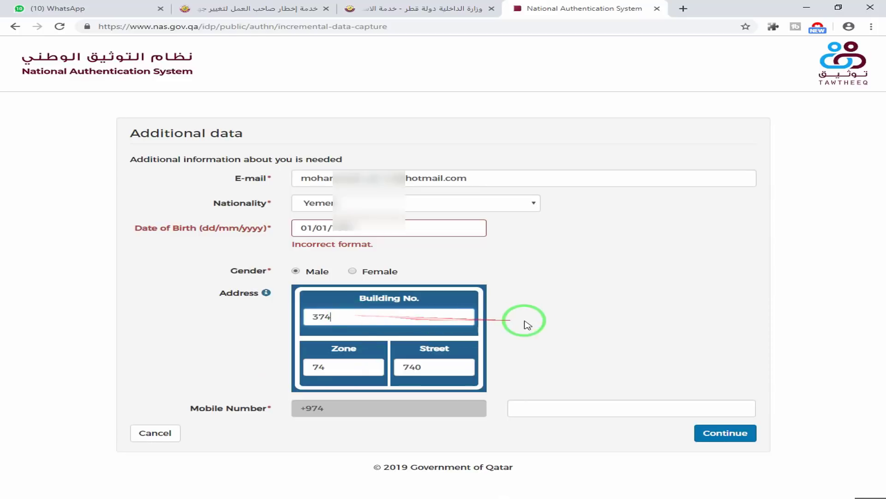
{"action": "left_click", "coordinate": [603, 409]}
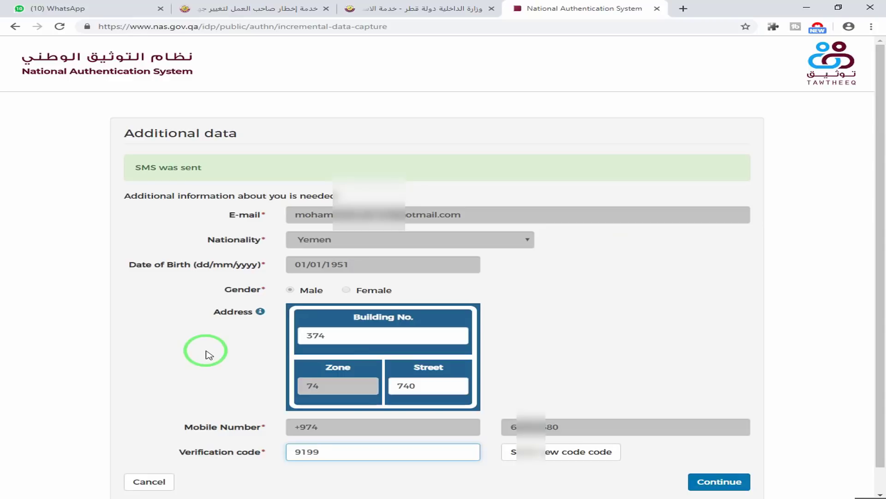
{"action": "scroll", "coordinate": [582, 480], "scroll_direction": "down", "scroll_amount": 1}
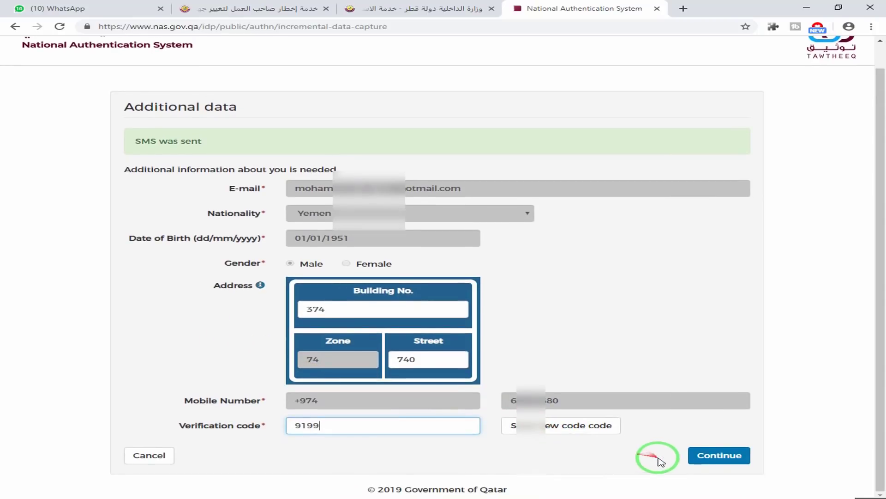
{"action": "left_click", "coordinate": [694, 454]}
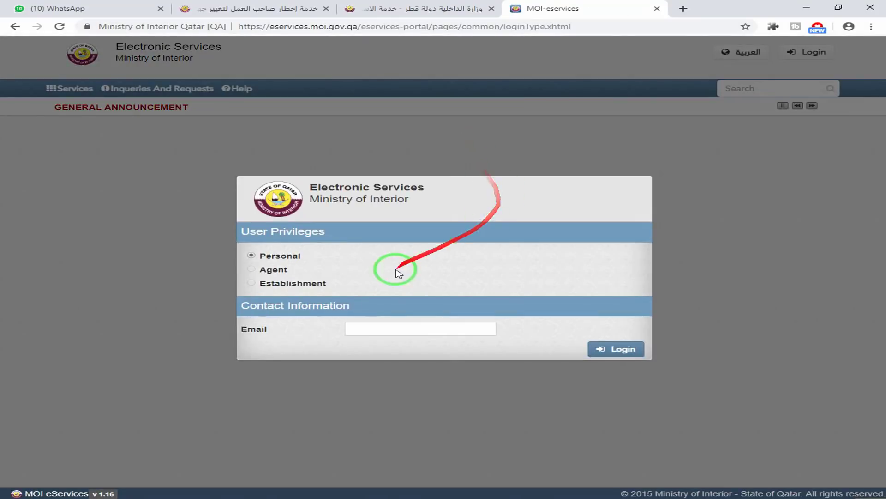
Log in with personal privileges, switch to Arabic and open خدمات الاقامات (Residency Services)
{"action": "left_click", "coordinate": [605, 351]}
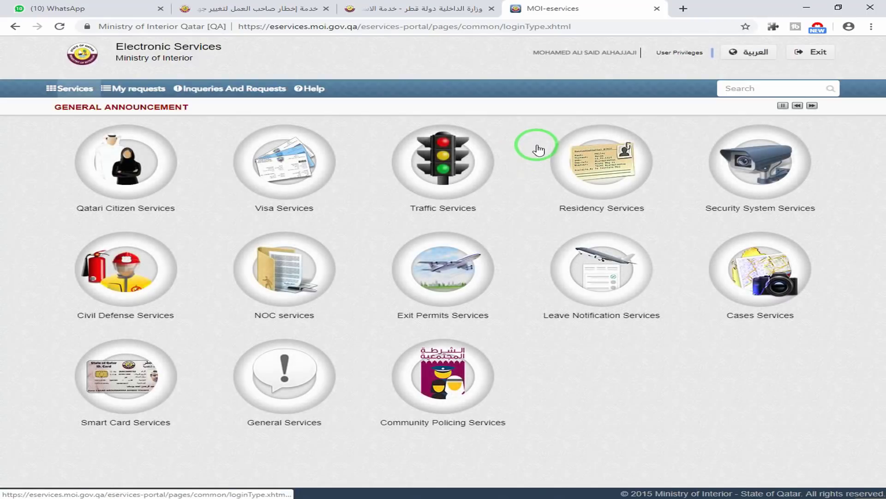
{"action": "left_click", "coordinate": [754, 52]}
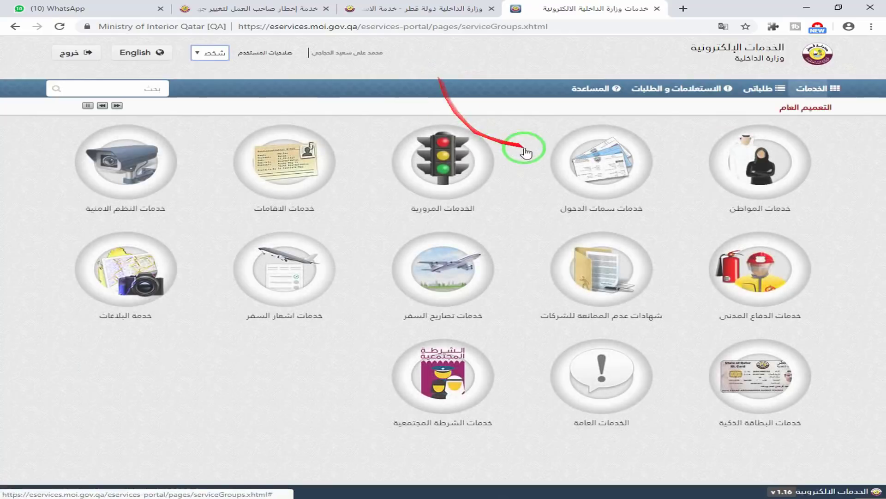
{"action": "left_click", "coordinate": [283, 166]}
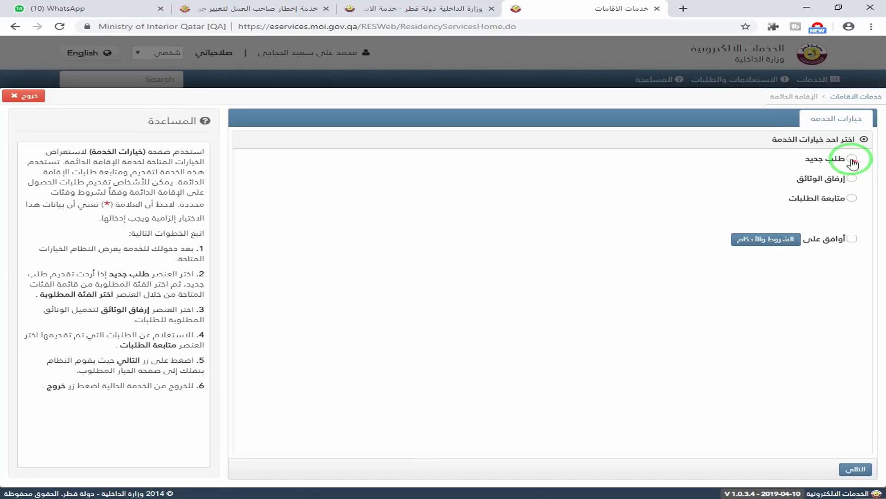
Choose a new request (طلب جديد) in the الأعمال الجليلة category
{"action": "left_click", "coordinate": [852, 159]}
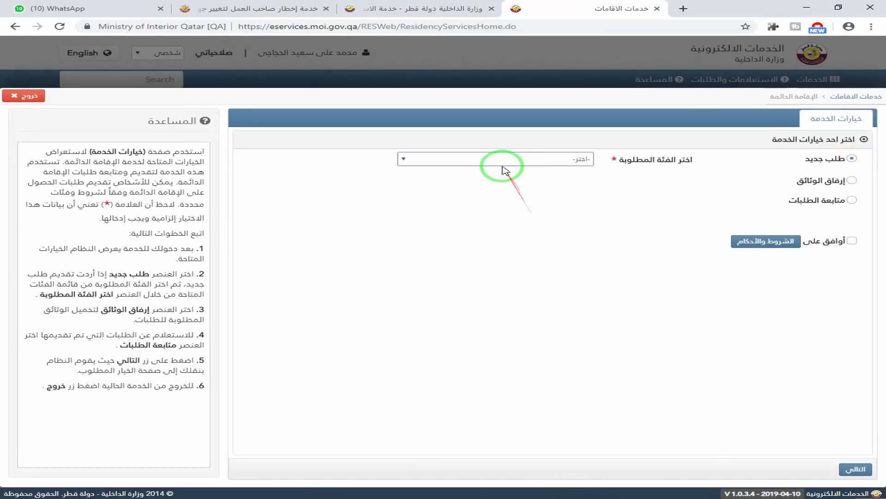
{"action": "left_click", "coordinate": [501, 161]}
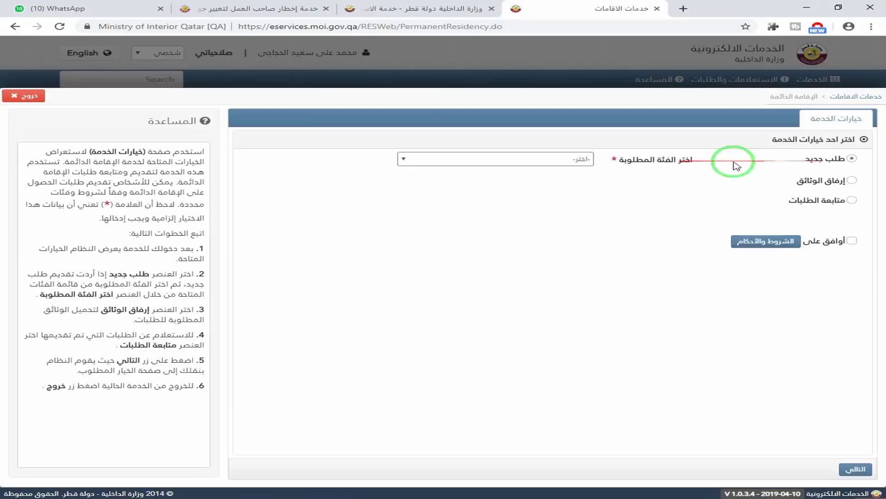
{"action": "left_click", "coordinate": [503, 160]}
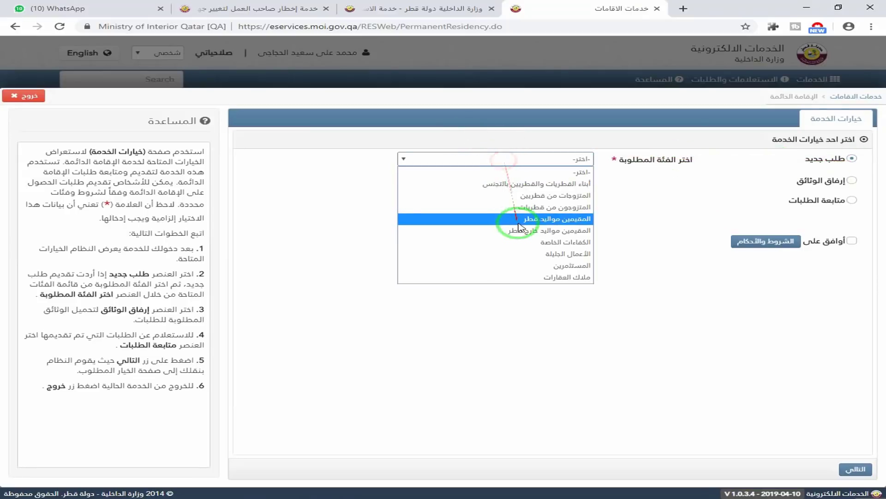
{"action": "left_click", "coordinate": [524, 254]}
Accept the terms and conditions and continue to the eligible persons list
{"action": "left_click", "coordinate": [857, 470]}
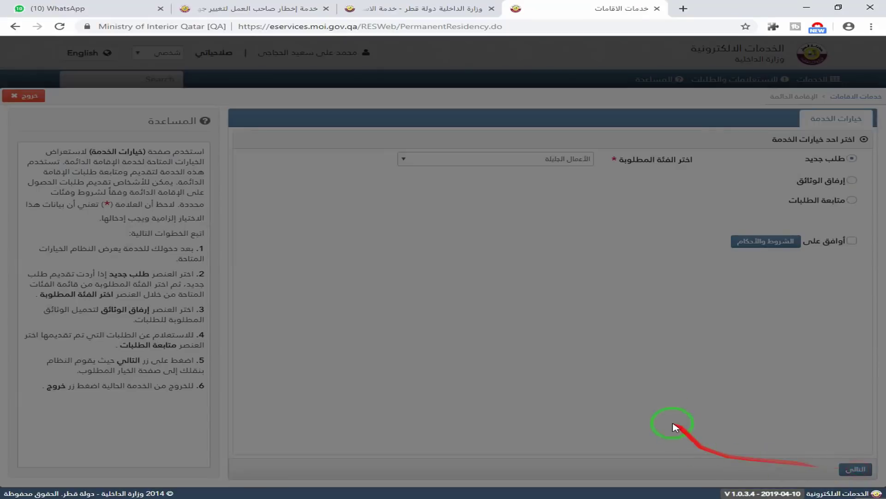
{"action": "left_click", "coordinate": [441, 177]}
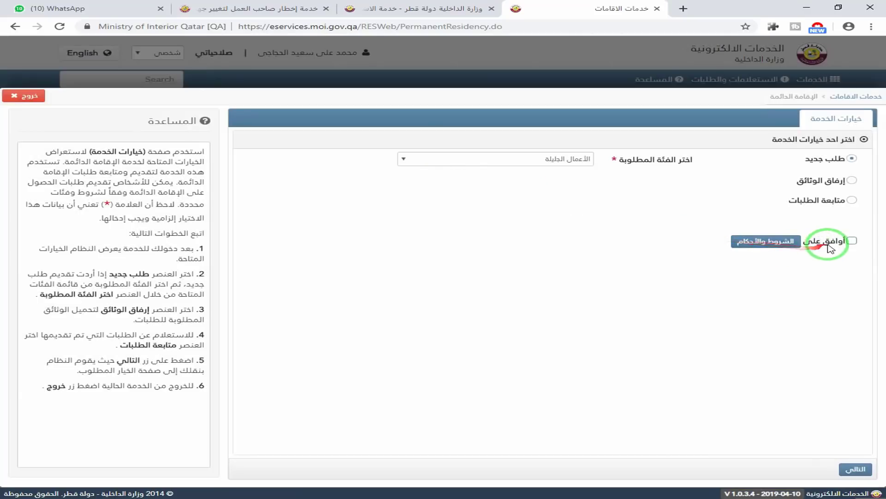
{"action": "left_click", "coordinate": [852, 240]}
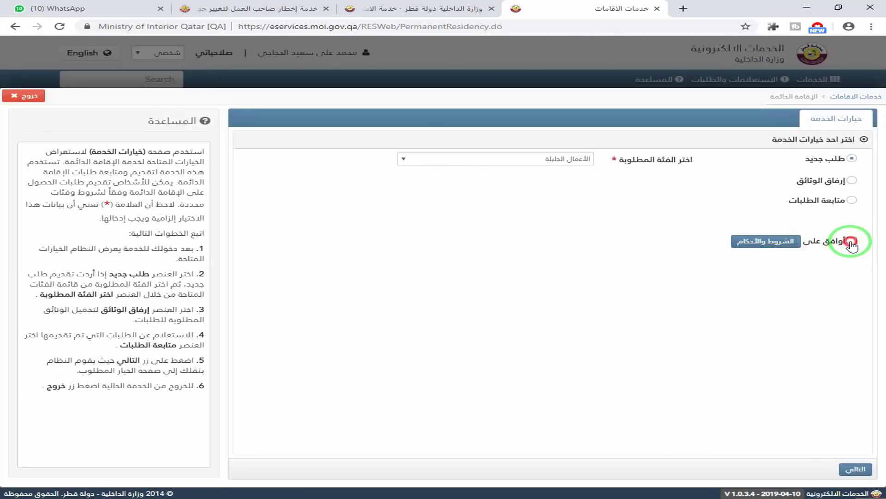
{"action": "left_click", "coordinate": [855, 469]}
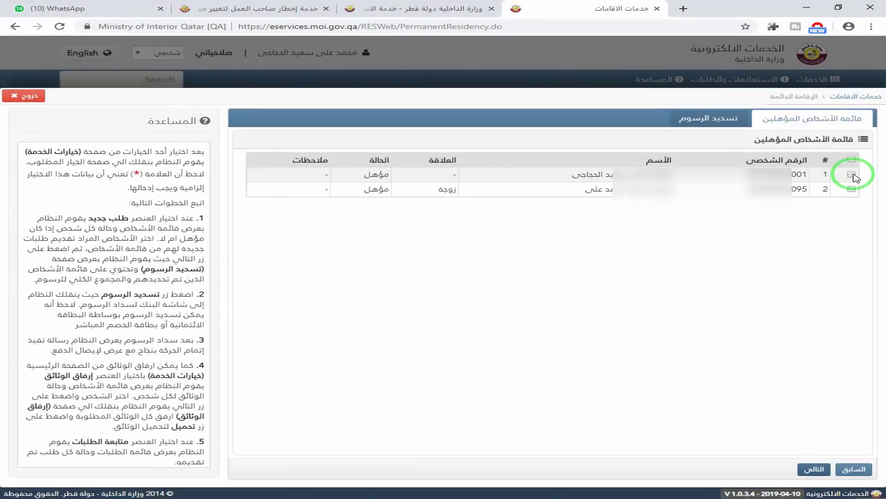
Include both eligible persons and continue to the 3,000 QR fees page
{"action": "left_click", "coordinate": [852, 175]}
{"action": "left_click", "coordinate": [852, 189]}
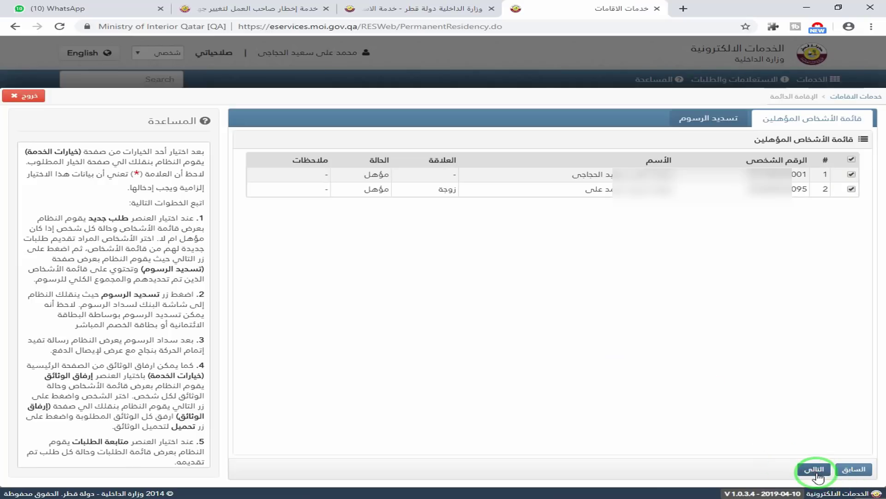
{"action": "left_click", "coordinate": [815, 469]}
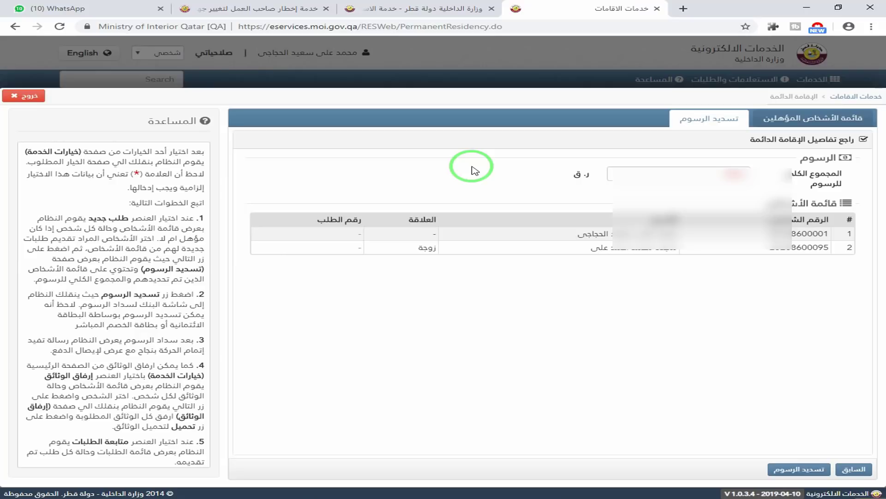
Pay the fees by choosing a card type and proceeding to the bank's payment page
{"action": "left_click", "coordinate": [799, 469]}
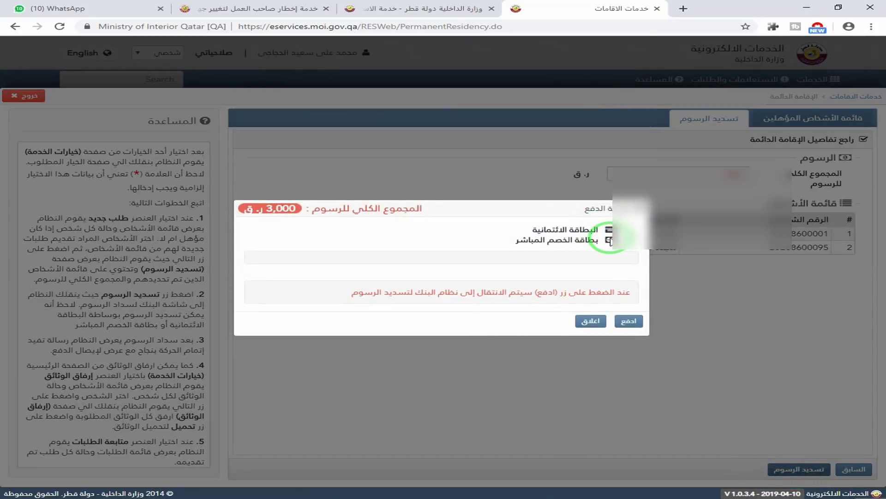
{"action": "left_click", "coordinate": [609, 240]}
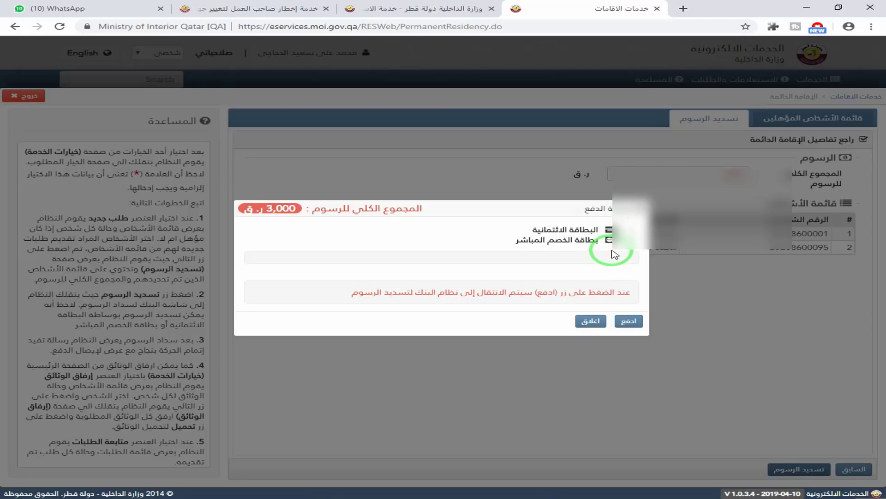
{"action": "left_click", "coordinate": [627, 323]}
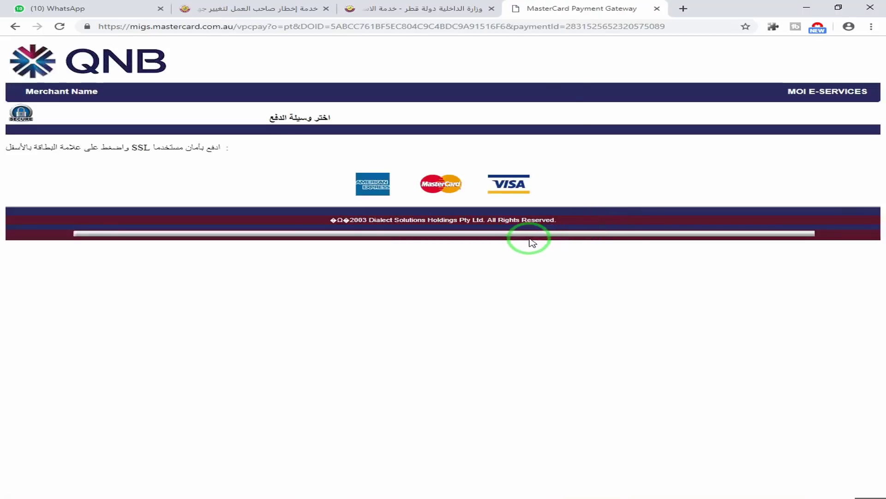
Pay the QAR 3000 fee with a VISA card, authorising it with the one-time password
{"action": "left_click", "coordinate": [524, 183]}
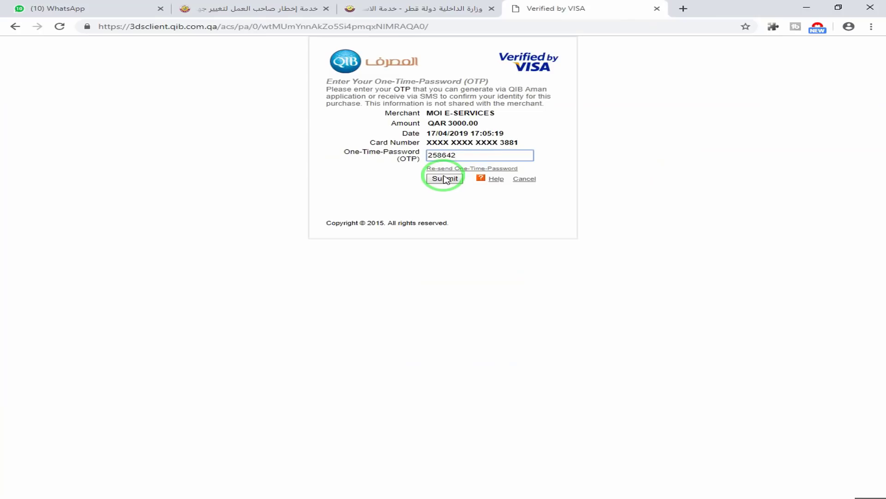
{"action": "left_click", "coordinate": [445, 180]}
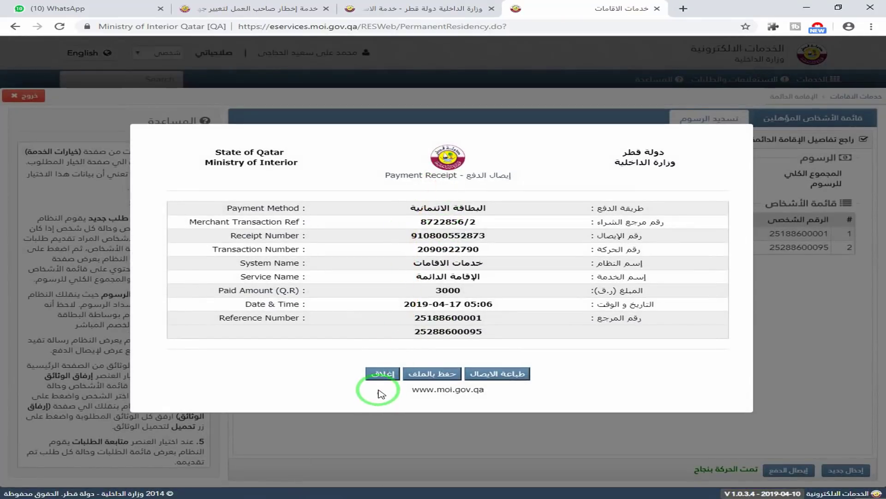
Print the 3000 QR payment receipt via طباعة الايصال
{"action": "left_click", "coordinate": [510, 375]}
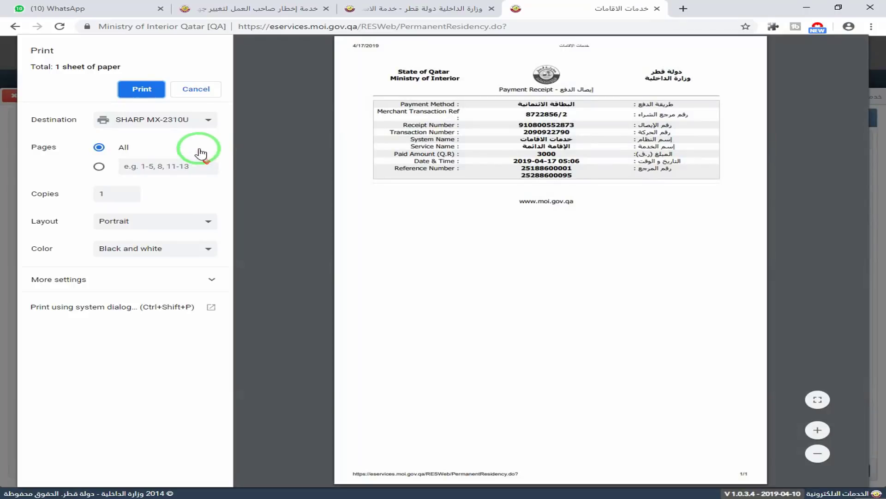
{"action": "left_click", "coordinate": [146, 91]}
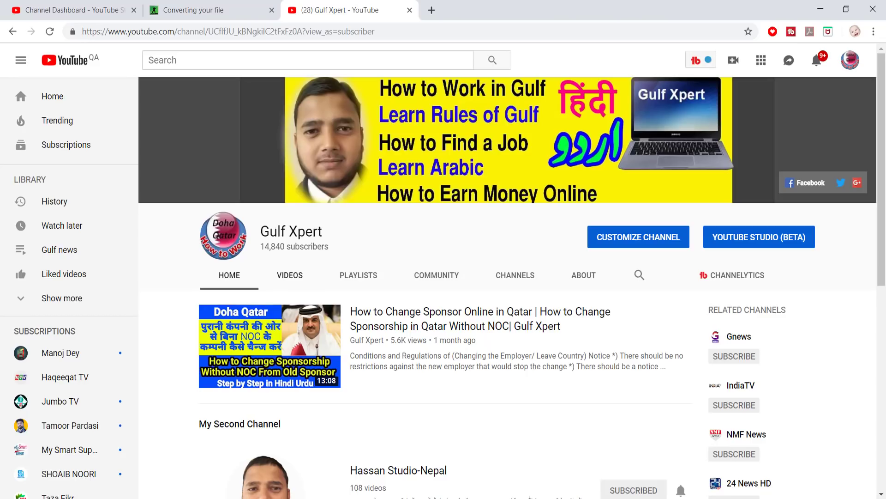